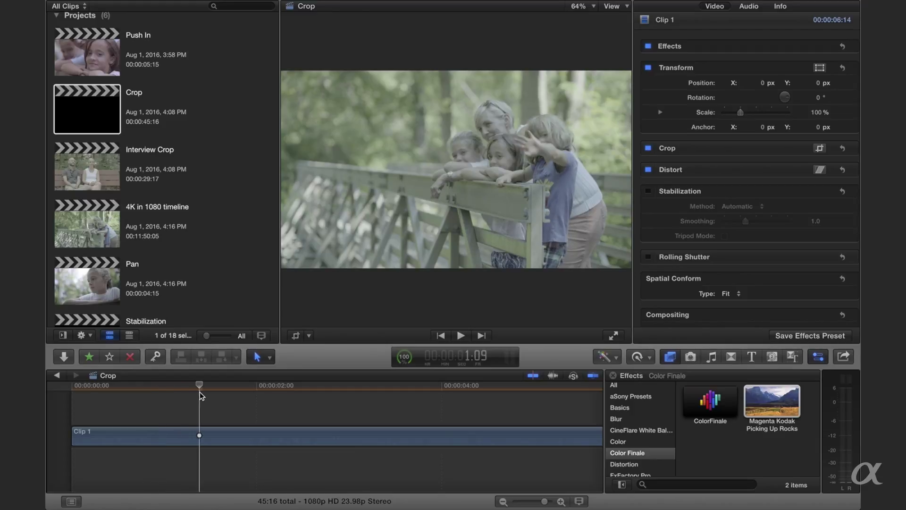
Play the bridge clip, return near its start, and enter Crop mode in the viewer.
key(space)
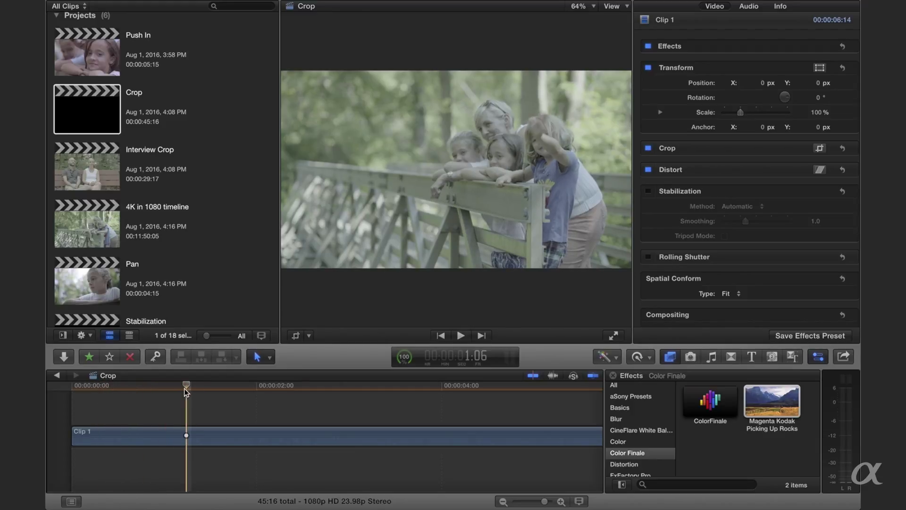
drag(186, 386, 111, 388)
click(296, 335)
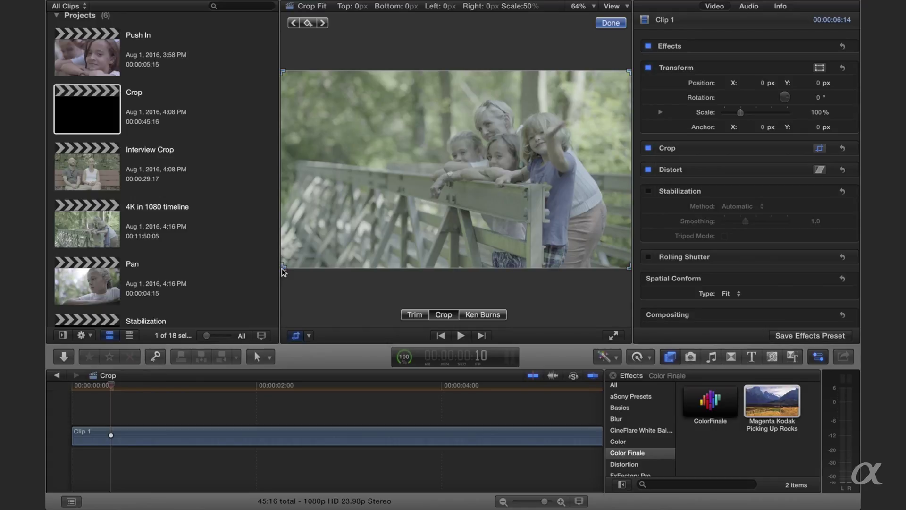
Shrink the crop box over the mother and three children and apply it.
mouse_move(285, 268)
mouse_down()
mouse_move(396, 167)
mouse_move(428, 152)
mouse_up()
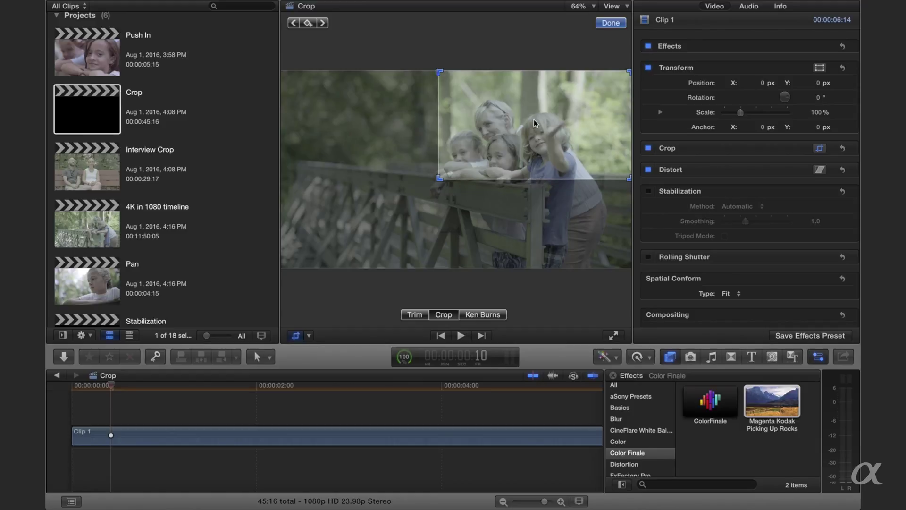
drag(530, 125, 492, 145)
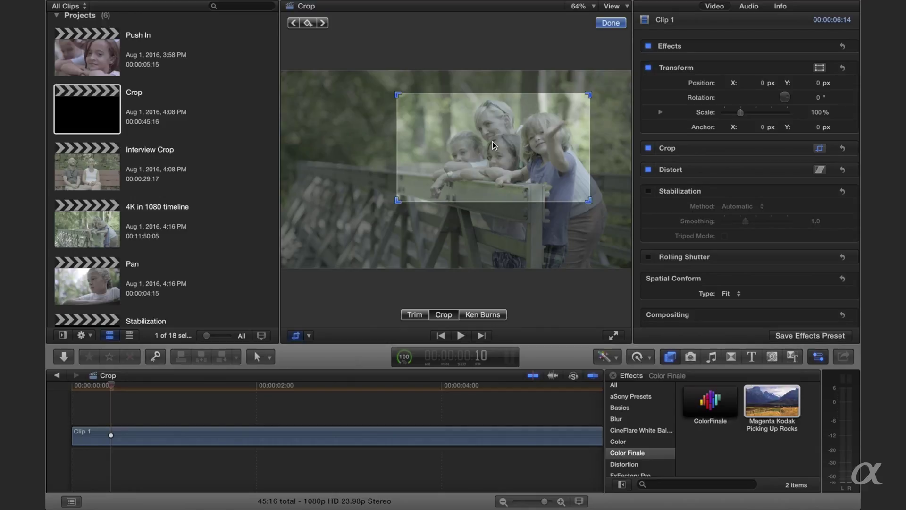
click(610, 23)
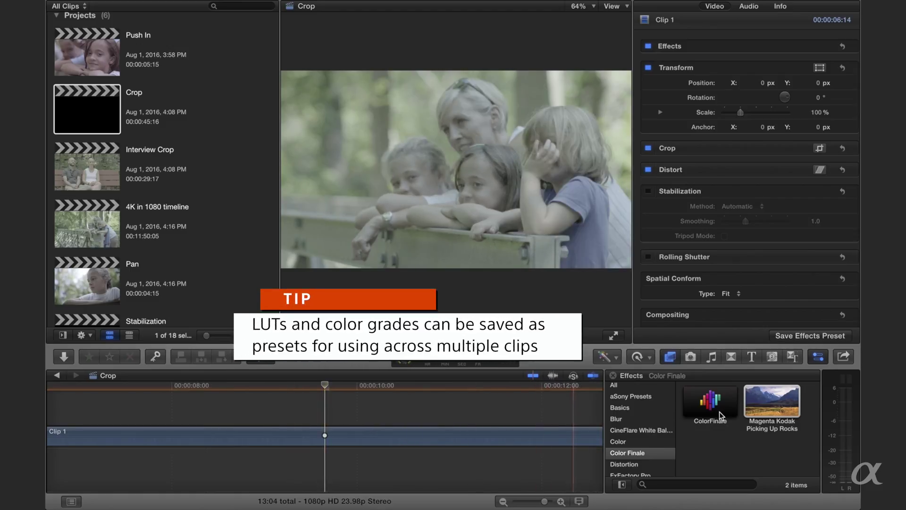
Apply the ColorFinale Magenta Kodak grade to Clip 1 in the timeline.
mouse_move(760, 406)
mouse_down()
mouse_move(410, 433)
mouse_move(410, 441)
mouse_up()
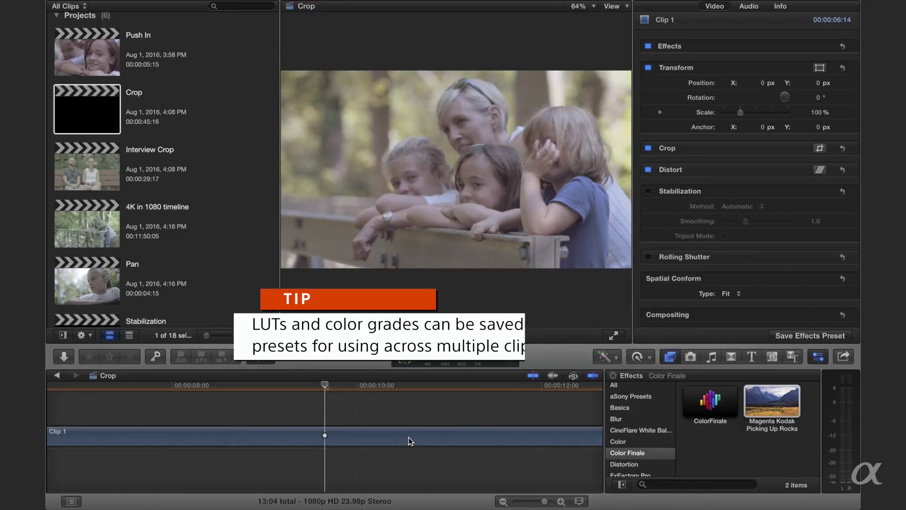